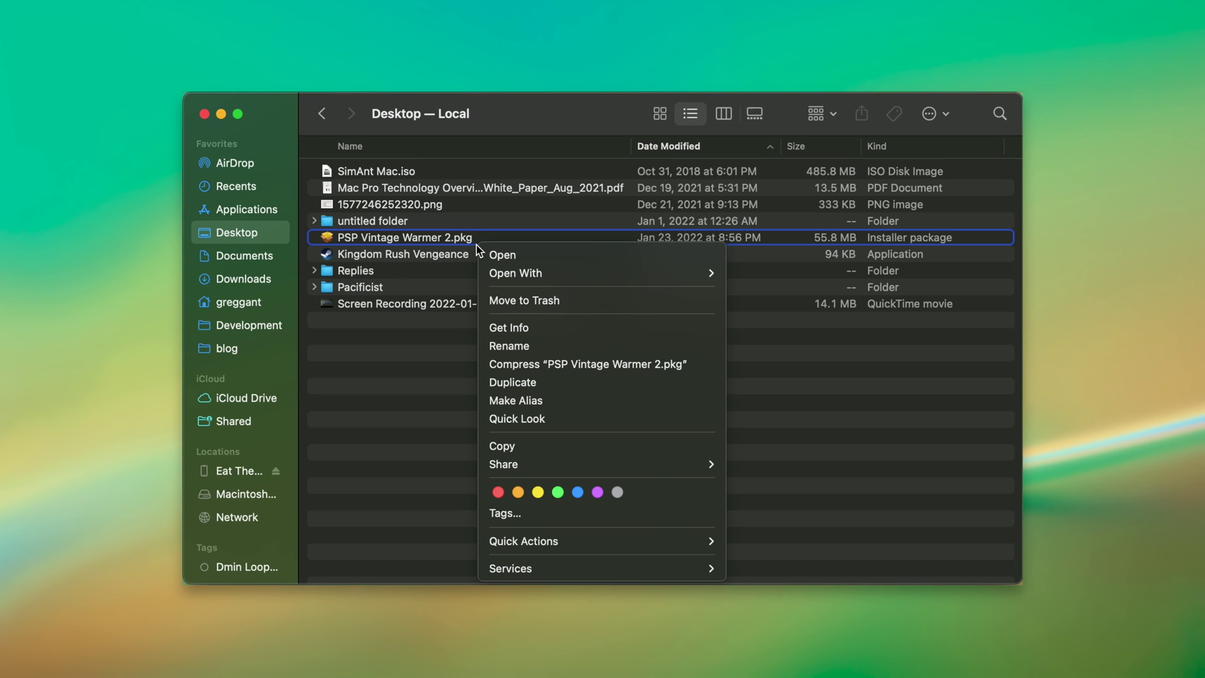
Step: Open PSP Vintage Warmer 2.pkg with Pacifist (4.0.2) from Finder's Open With menu
{"action": "mouse_move", "coordinate": [561, 272]}
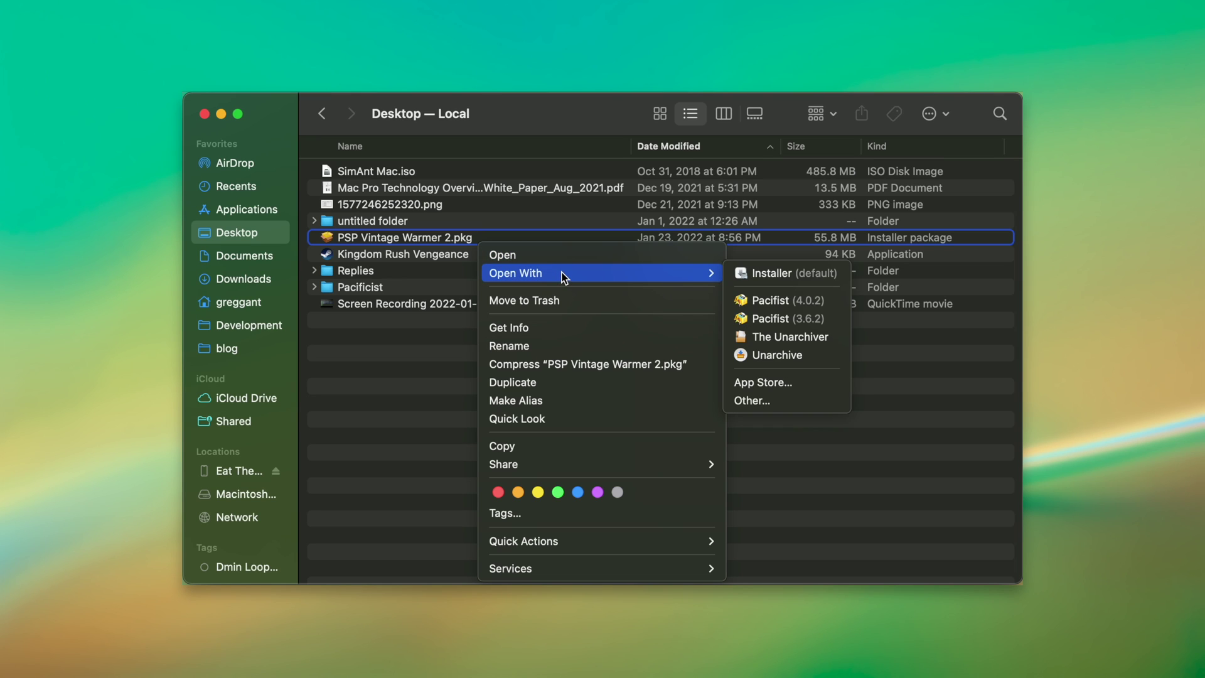
{"action": "mouse_move", "coordinate": [714, 273]}
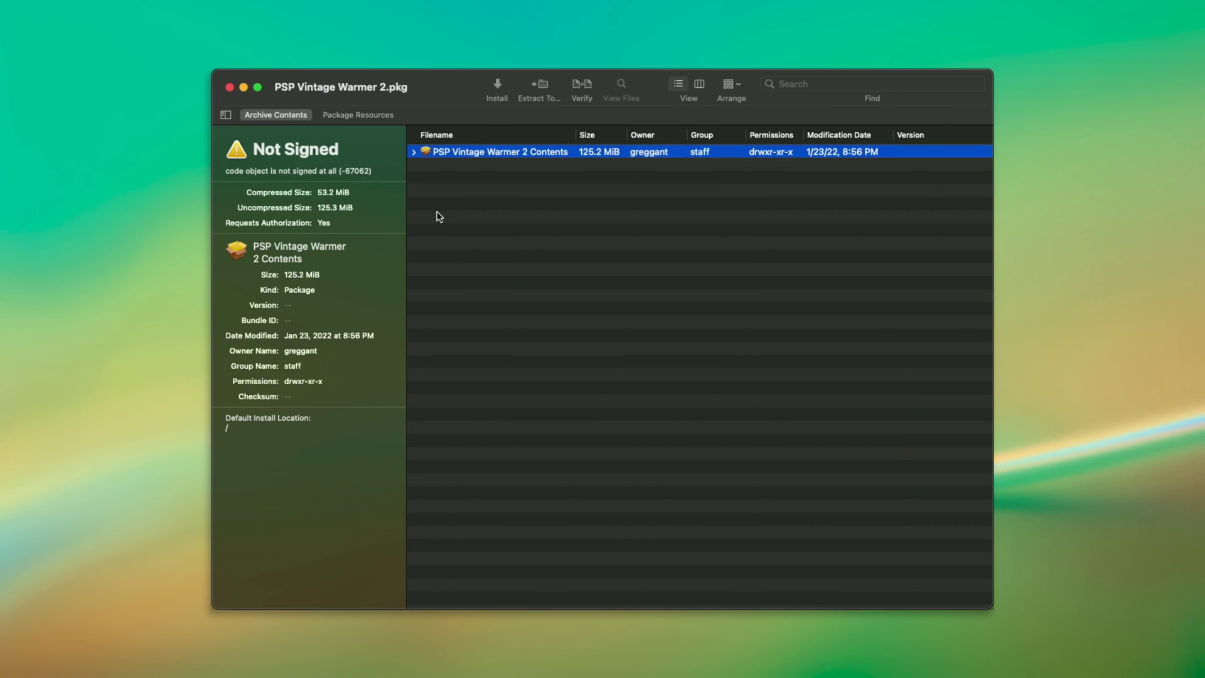
Step: Expand the payload's Library > Application Support > Avid/Digidesign > Audio > Plug-Ins folders
{"action": "left_click", "coordinate": [413, 152]}
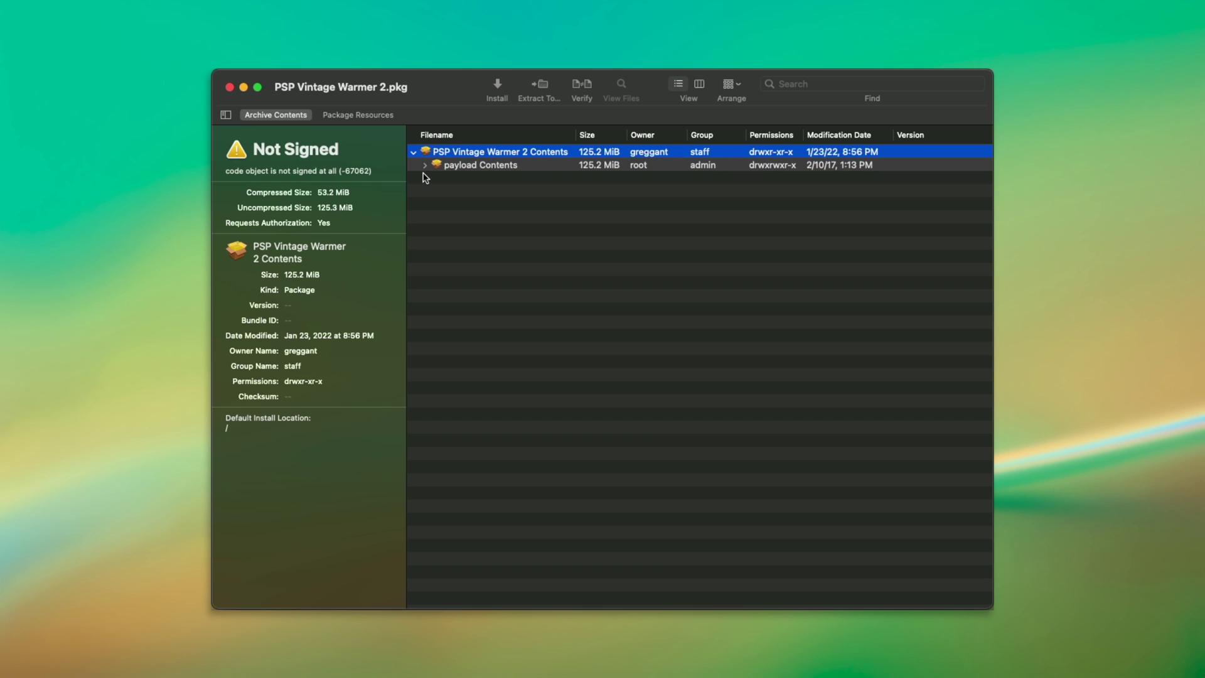
{"action": "left_click", "coordinate": [425, 165]}
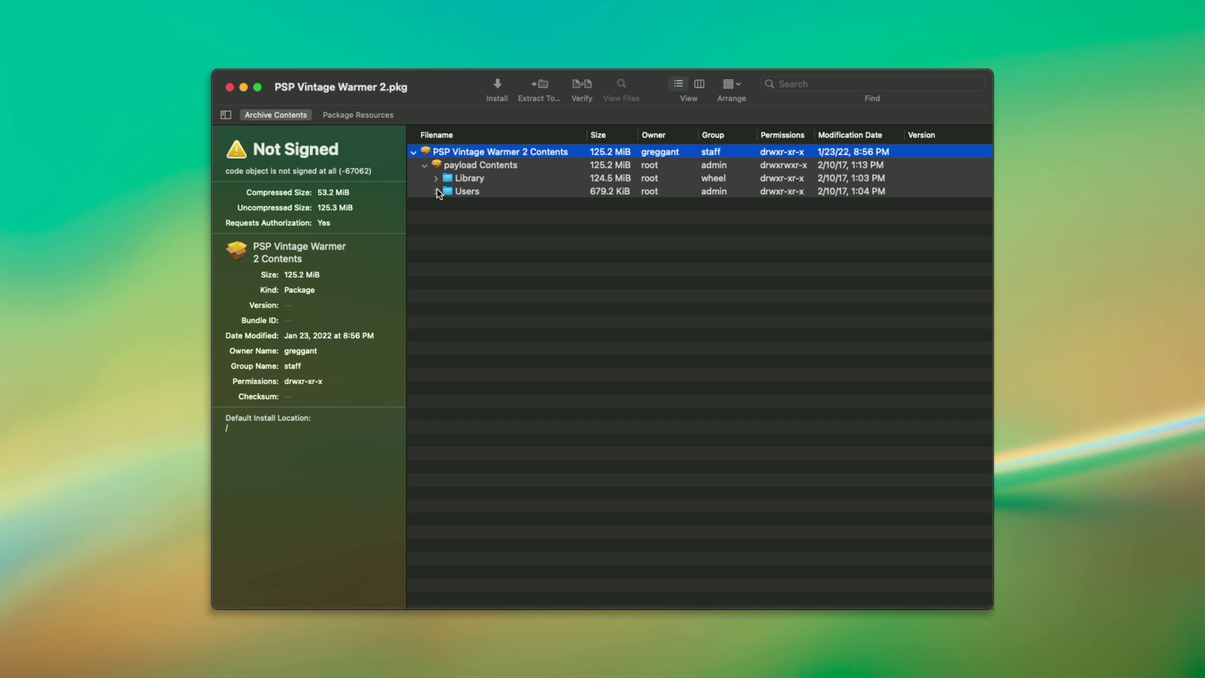
{"action": "left_click", "coordinate": [436, 179]}
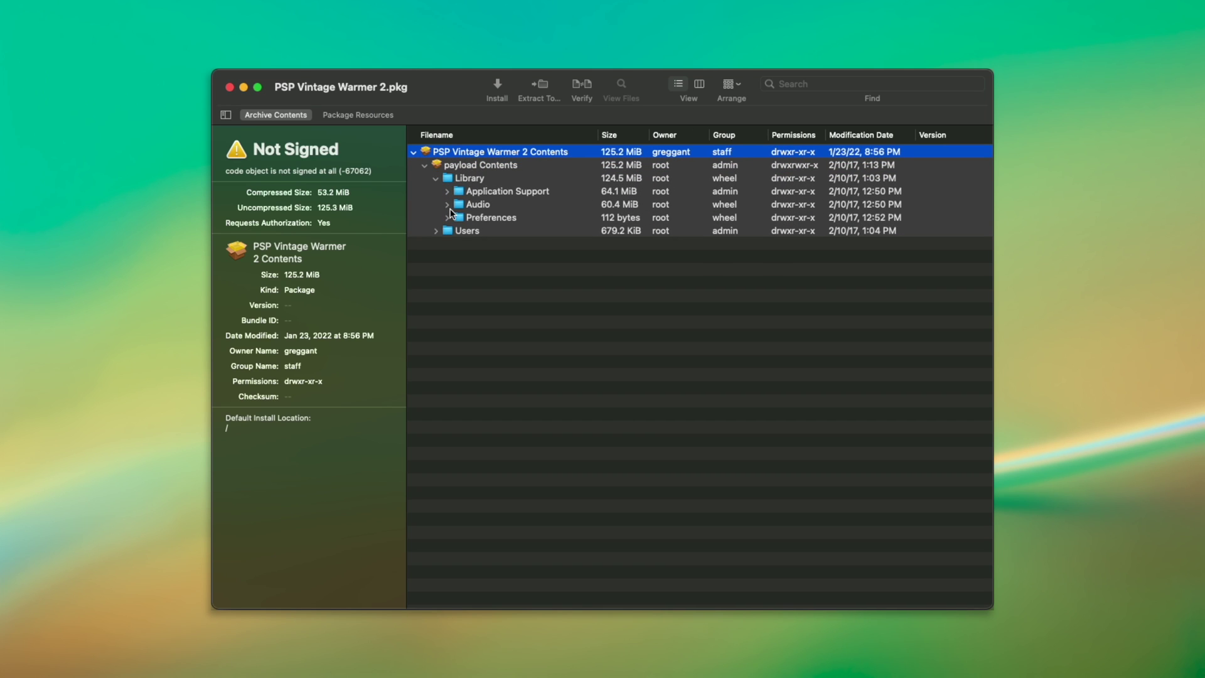
{"action": "left_click", "coordinate": [447, 192]}
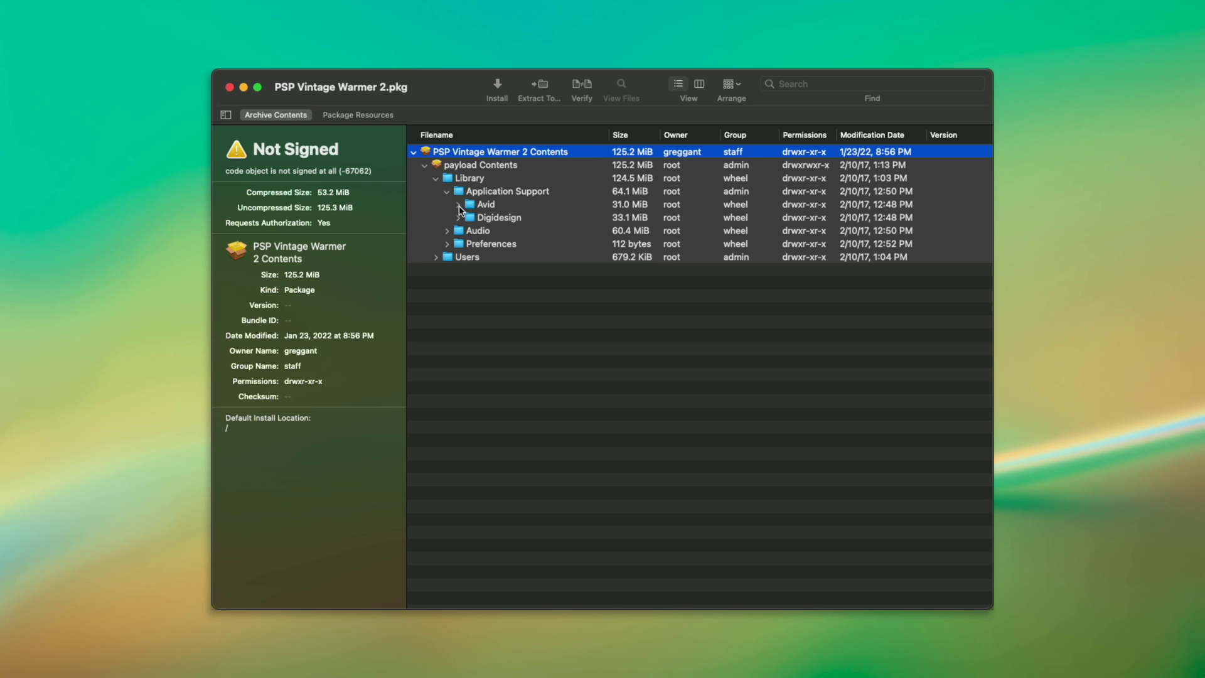
{"action": "left_click", "coordinate": [458, 205]}
{"action": "left_click", "coordinate": [458, 231]}
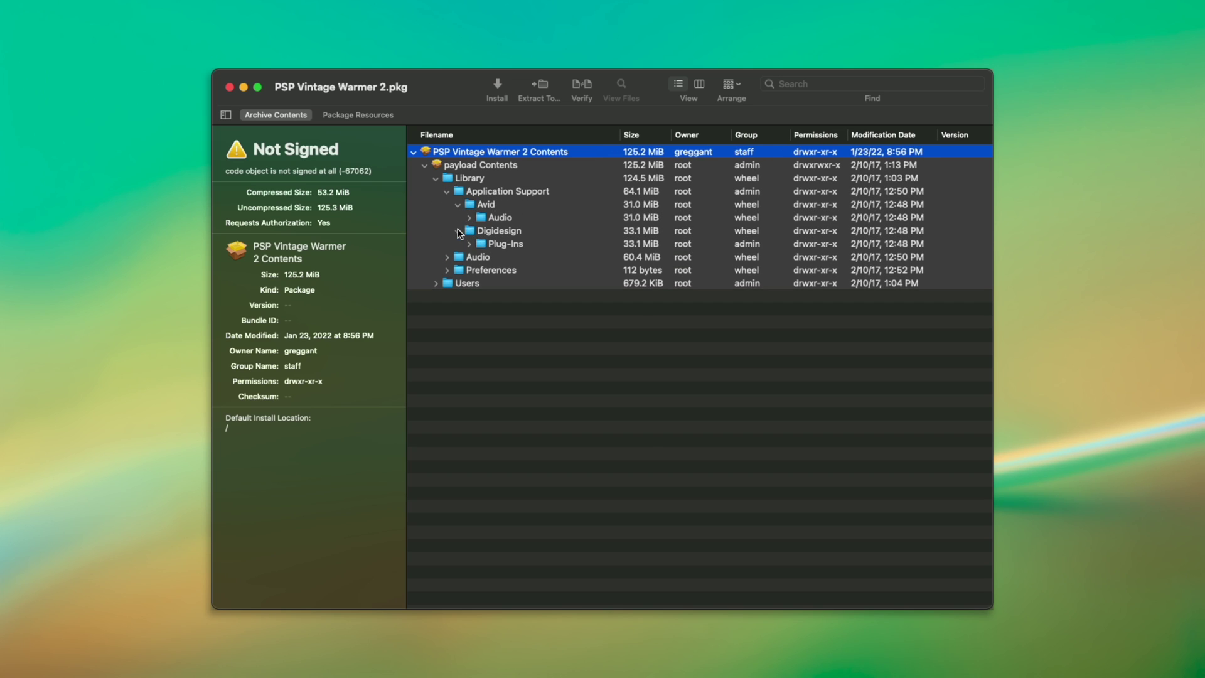
{"action": "left_click", "coordinate": [468, 218]}
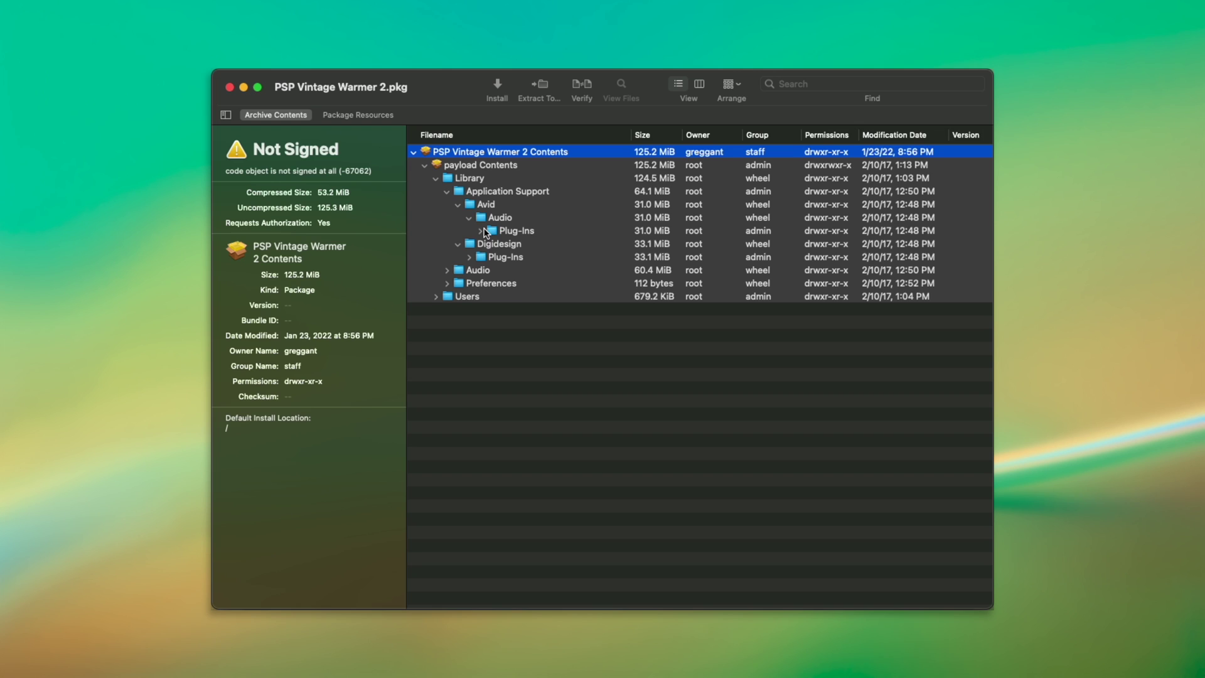
{"action": "left_click", "coordinate": [482, 231]}
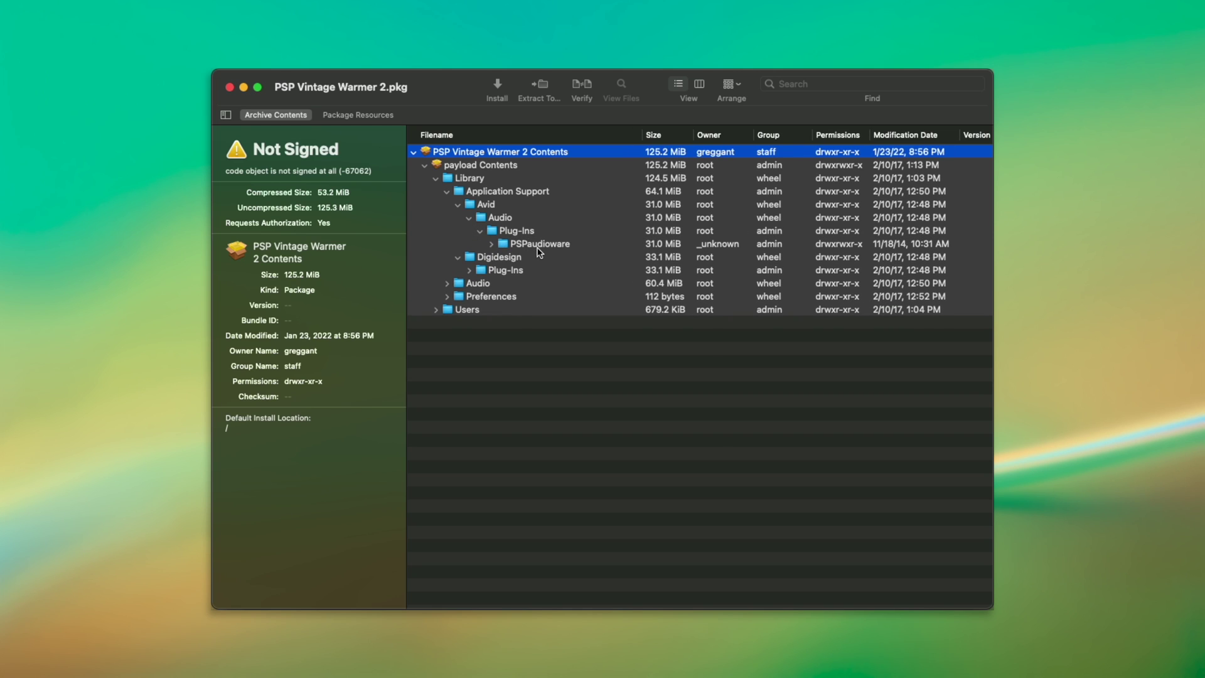
Step: Inspect the PSPaudioware folder and its three aaxplugin bundles, including PSP MicroWarmer.aaxplugin
{"action": "left_click", "coordinate": [538, 246]}
{"action": "left_click", "coordinate": [491, 244]}
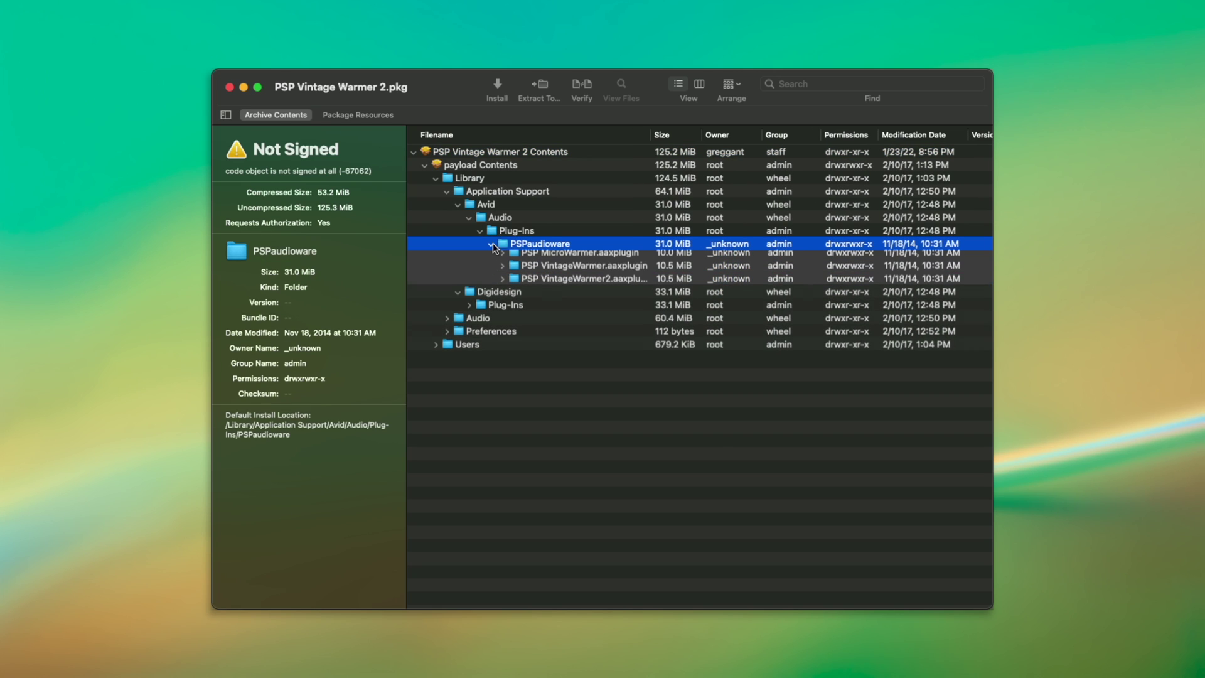
{"action": "left_click", "coordinate": [559, 257]}
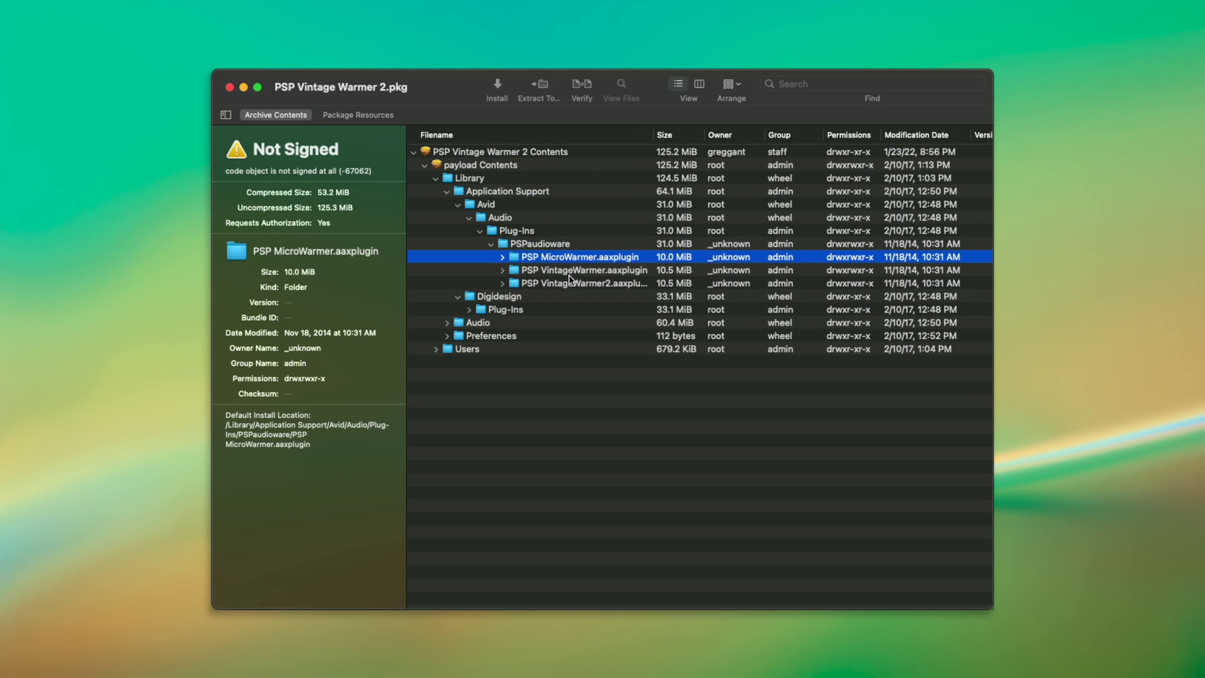
{"action": "left_click", "coordinate": [503, 258]}
{"action": "left_click", "coordinate": [504, 257]}
Step: Expand Library's Audio Plug-Ins to show the Components and VST PSP plug-ins
{"action": "left_click", "coordinate": [448, 323]}
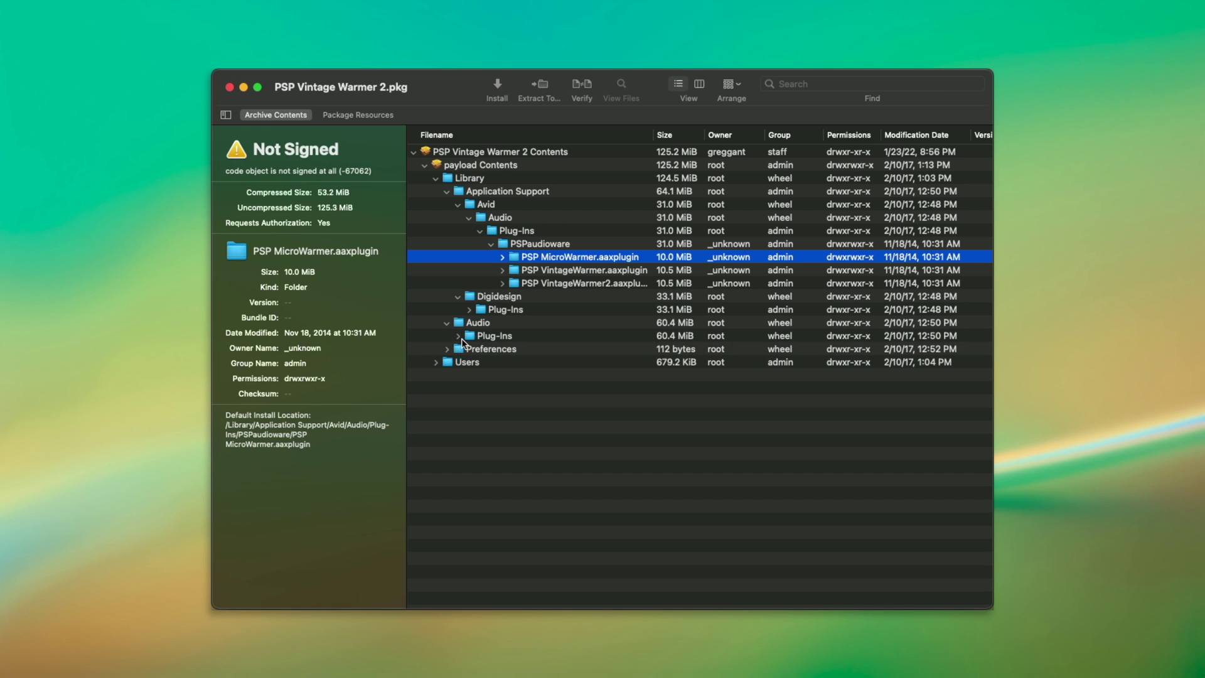
{"action": "left_click", "coordinate": [459, 337]}
{"action": "left_click", "coordinate": [470, 363]}
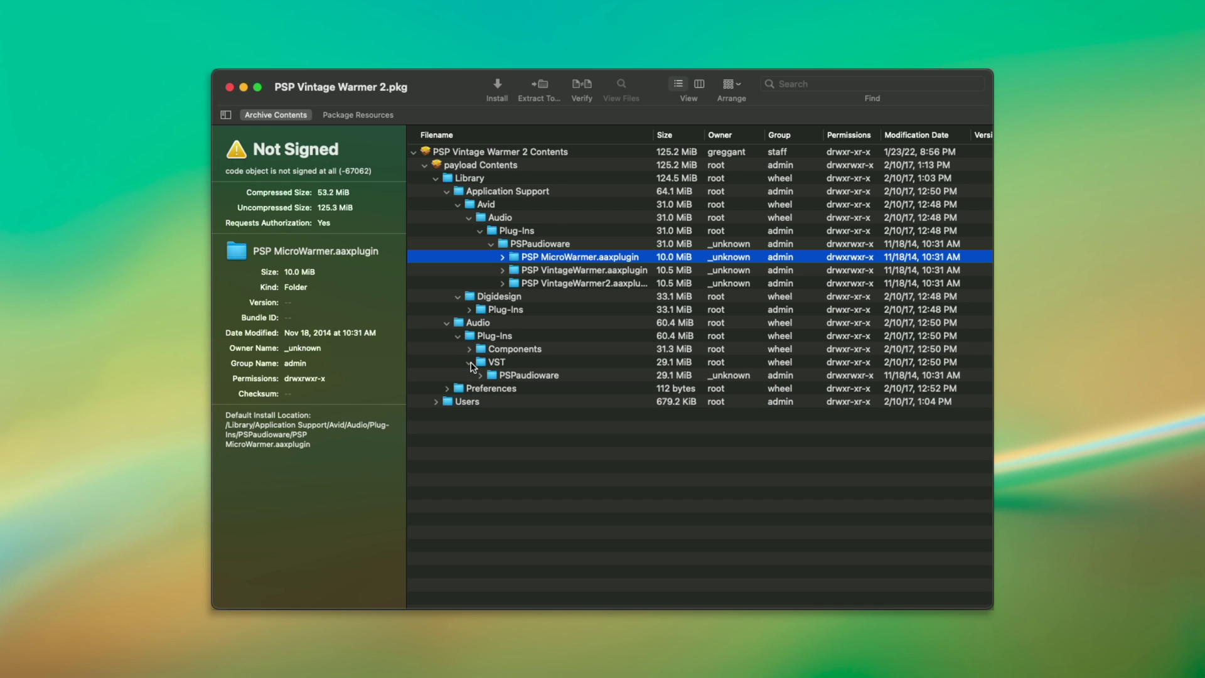
{"action": "left_click", "coordinate": [469, 350]}
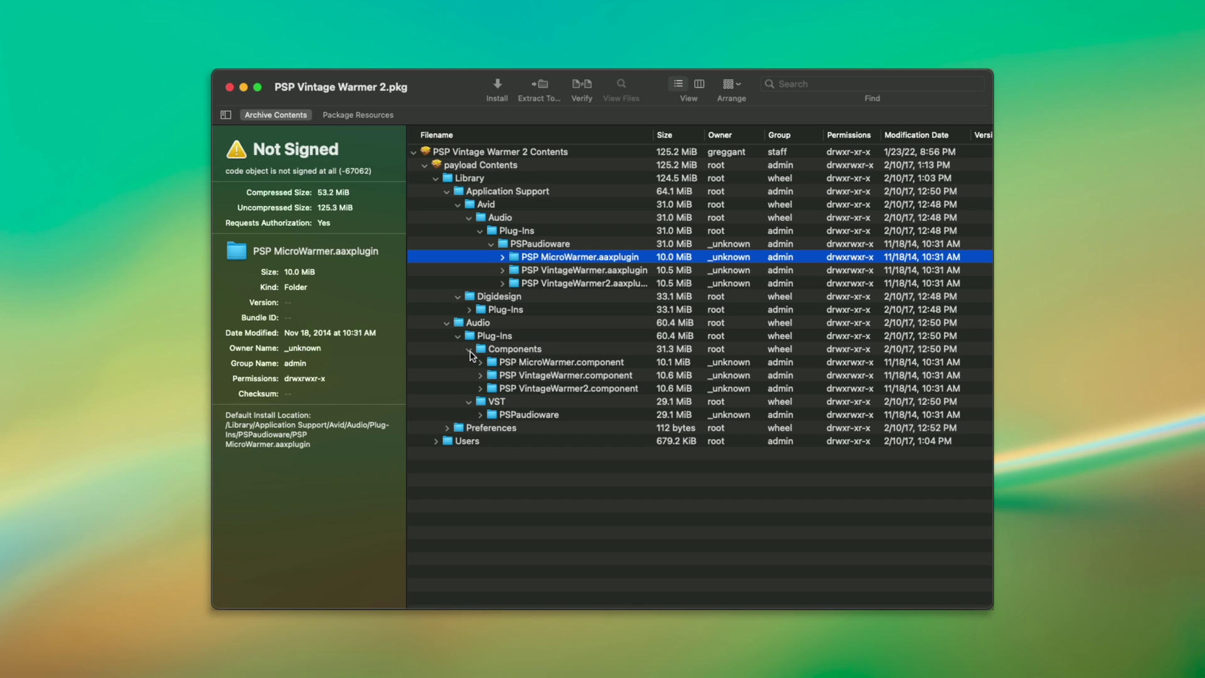
Step: Expand Users > Shared > PSPaudioware.com to view the PSP VintageWarmer2 files, then collapse them
{"action": "left_click", "coordinate": [436, 443]}
{"action": "left_click", "coordinate": [446, 454]}
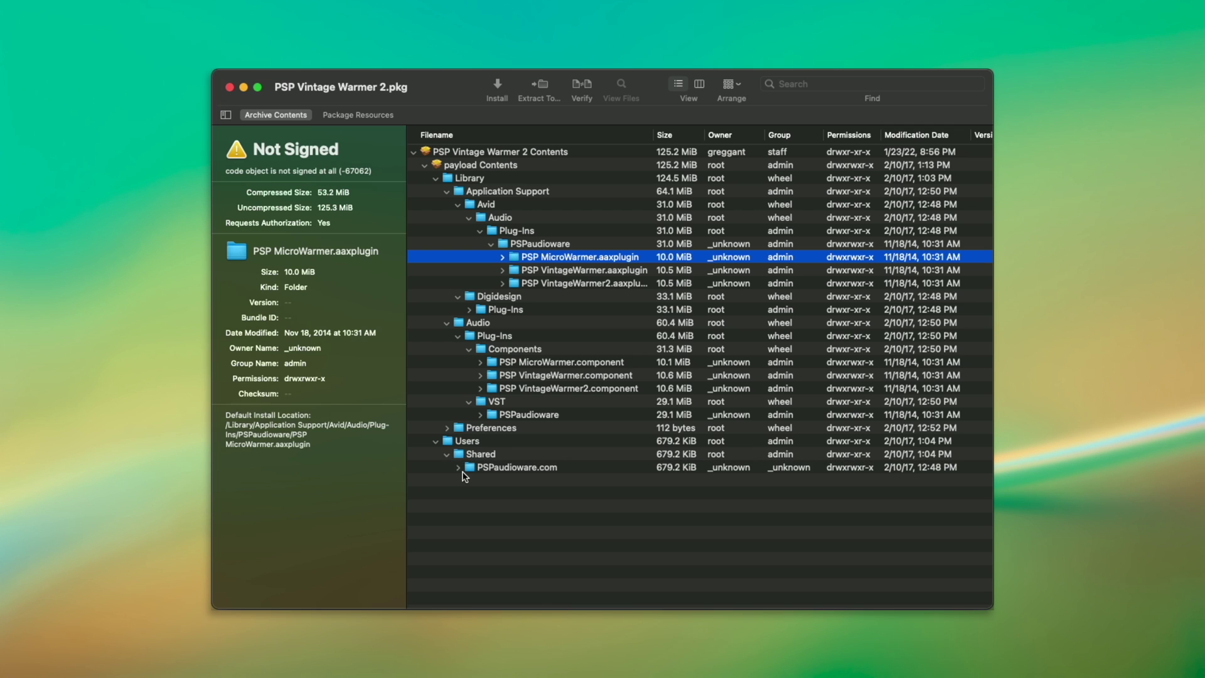
{"action": "left_click", "coordinate": [458, 468]}
{"action": "left_click", "coordinate": [470, 480]}
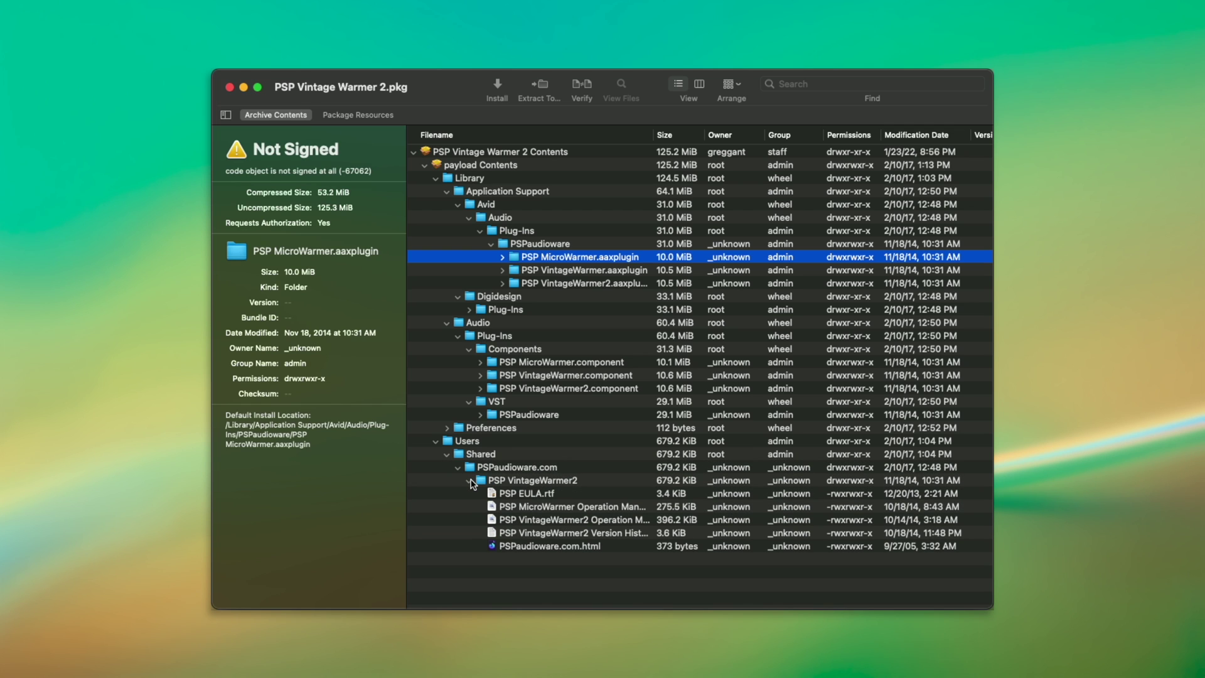
{"action": "left_click", "coordinate": [471, 481]}
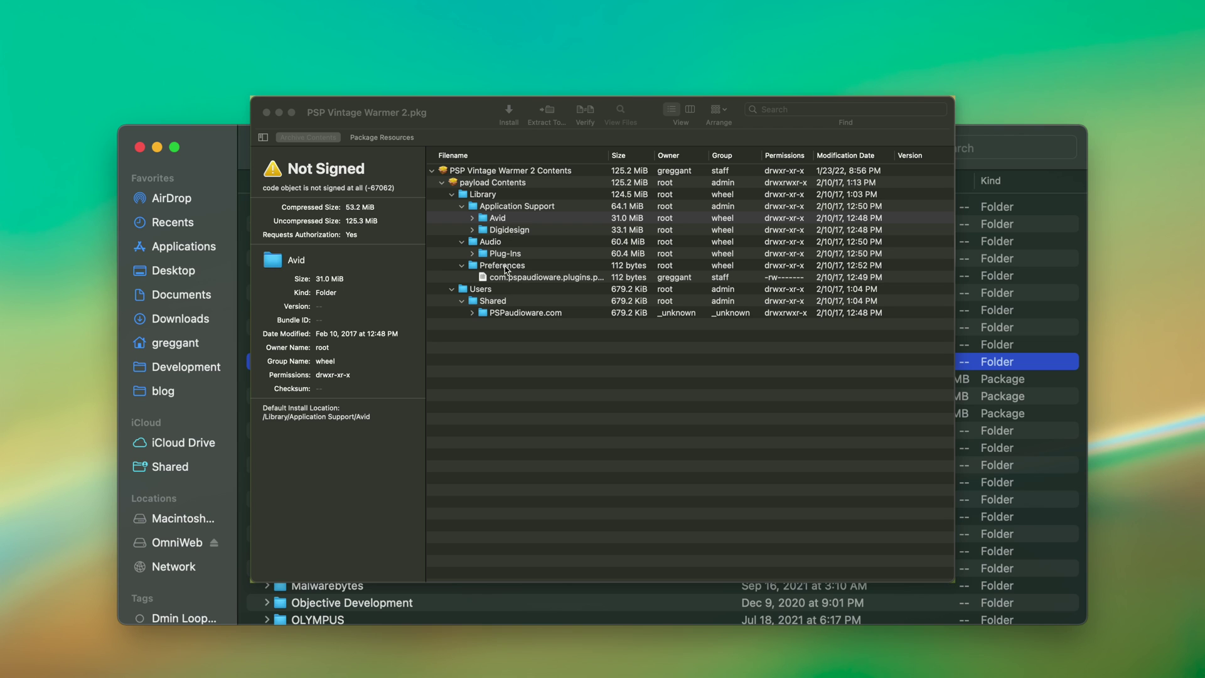
Step: Install the Audio Plug-Ins Components folder to its default location
{"action": "left_click", "coordinate": [472, 254]}
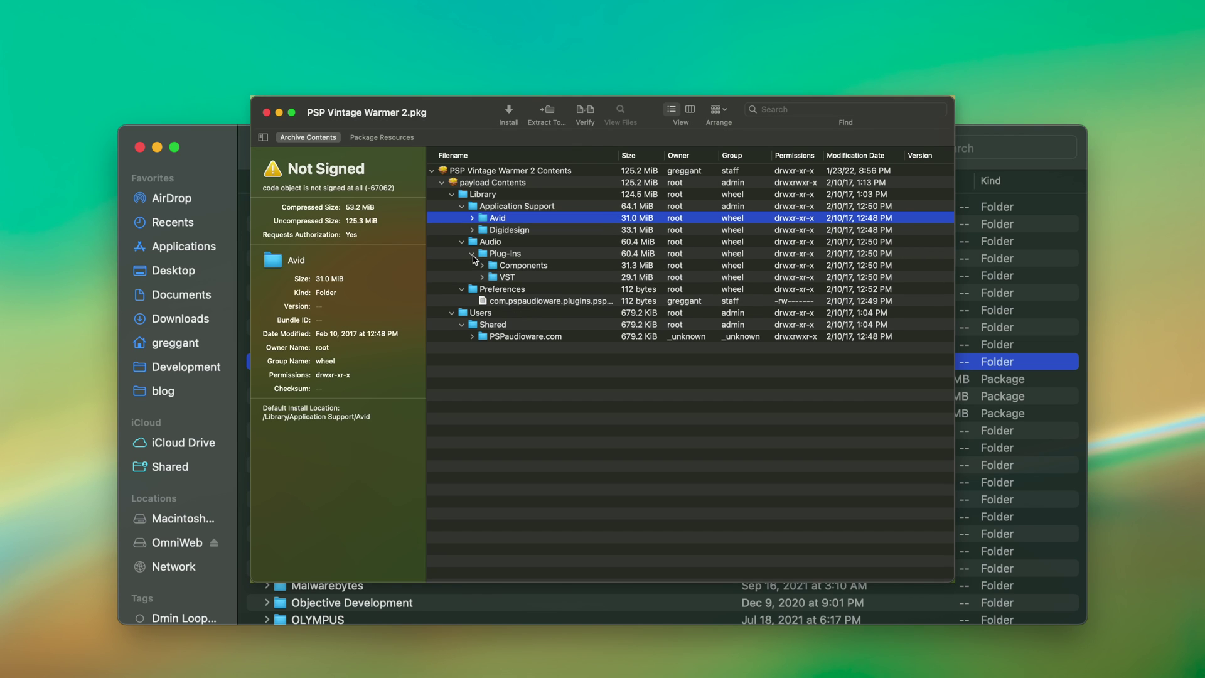
{"action": "left_click", "coordinate": [484, 266]}
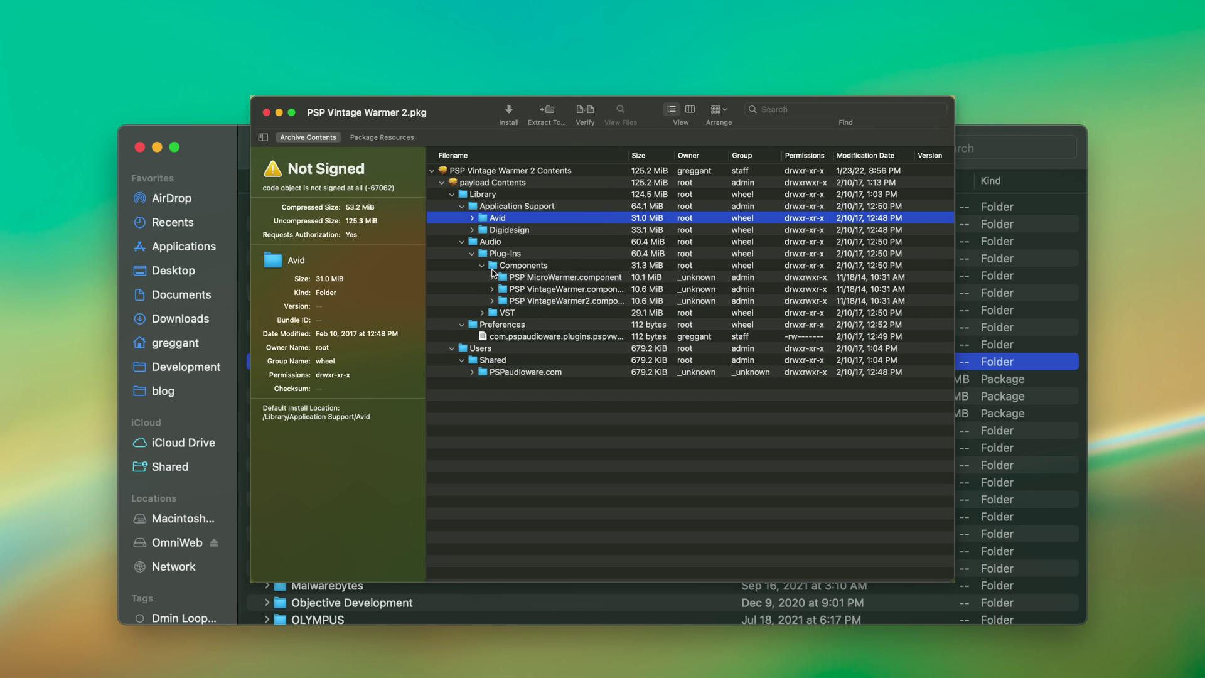
{"action": "right_click", "coordinate": [509, 266]}
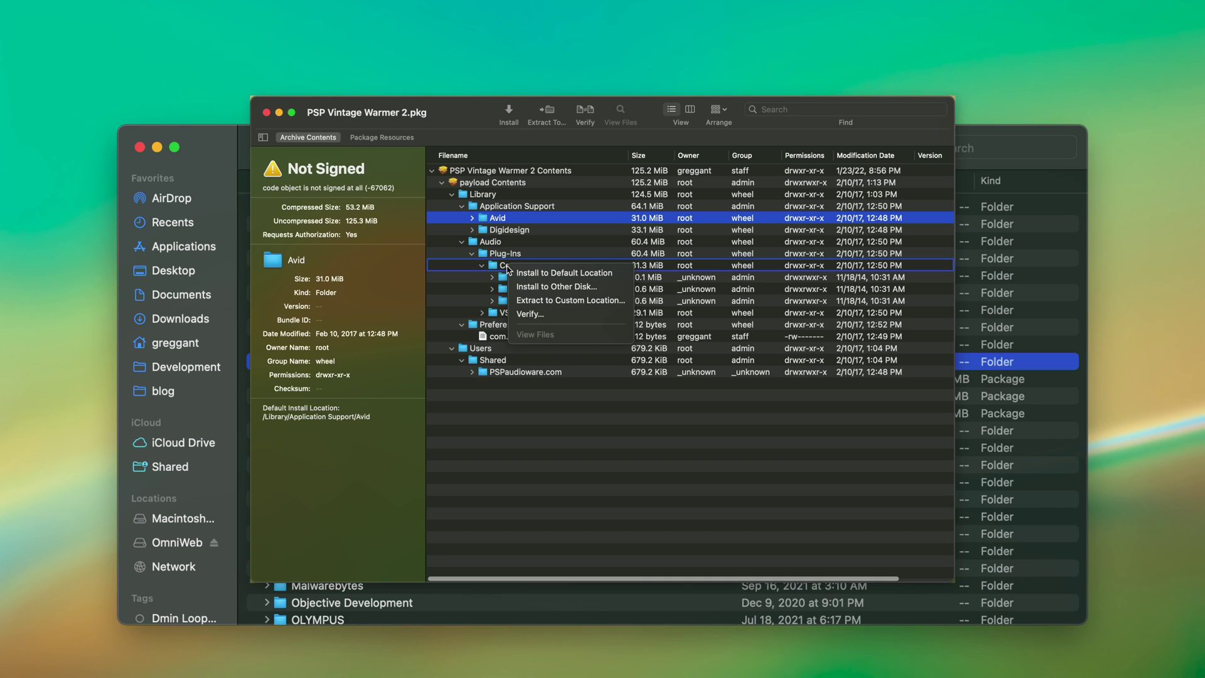
{"action": "left_click", "coordinate": [524, 273]}
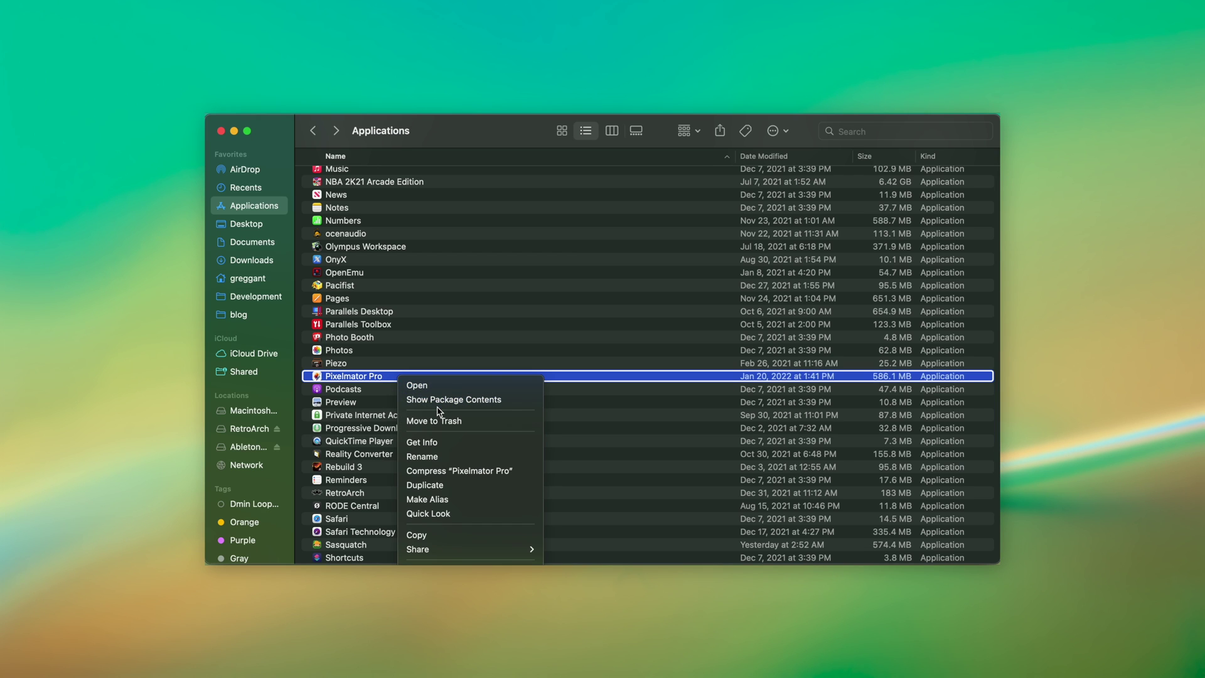
Step: Show Pixelmator Pro's package contents and select Contents > Resources > Assets.car
{"action": "left_click", "coordinate": [439, 400]}
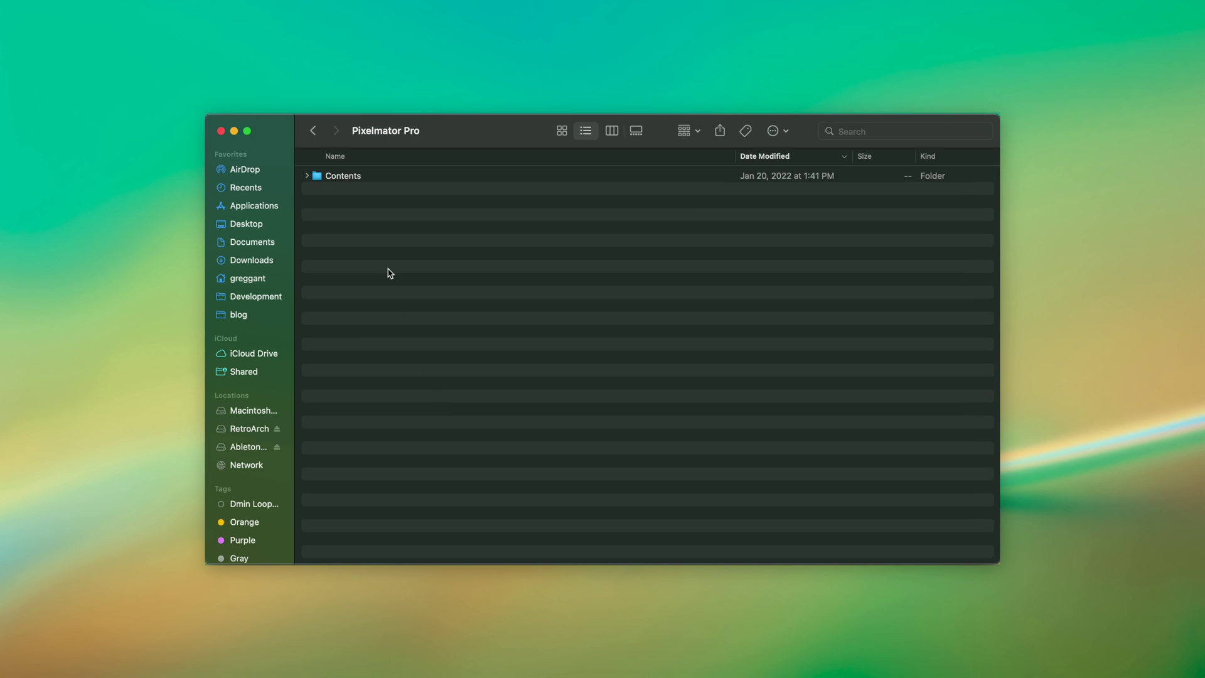
{"action": "left_click", "coordinate": [308, 176]}
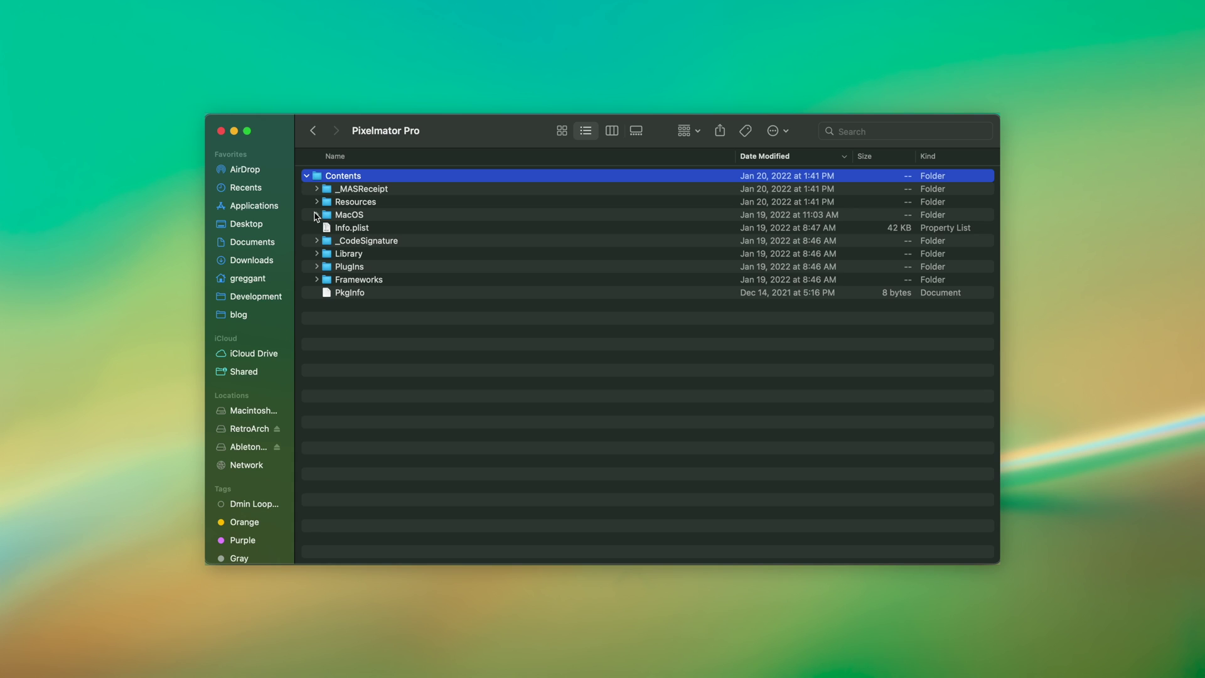
{"action": "left_click", "coordinate": [316, 202]}
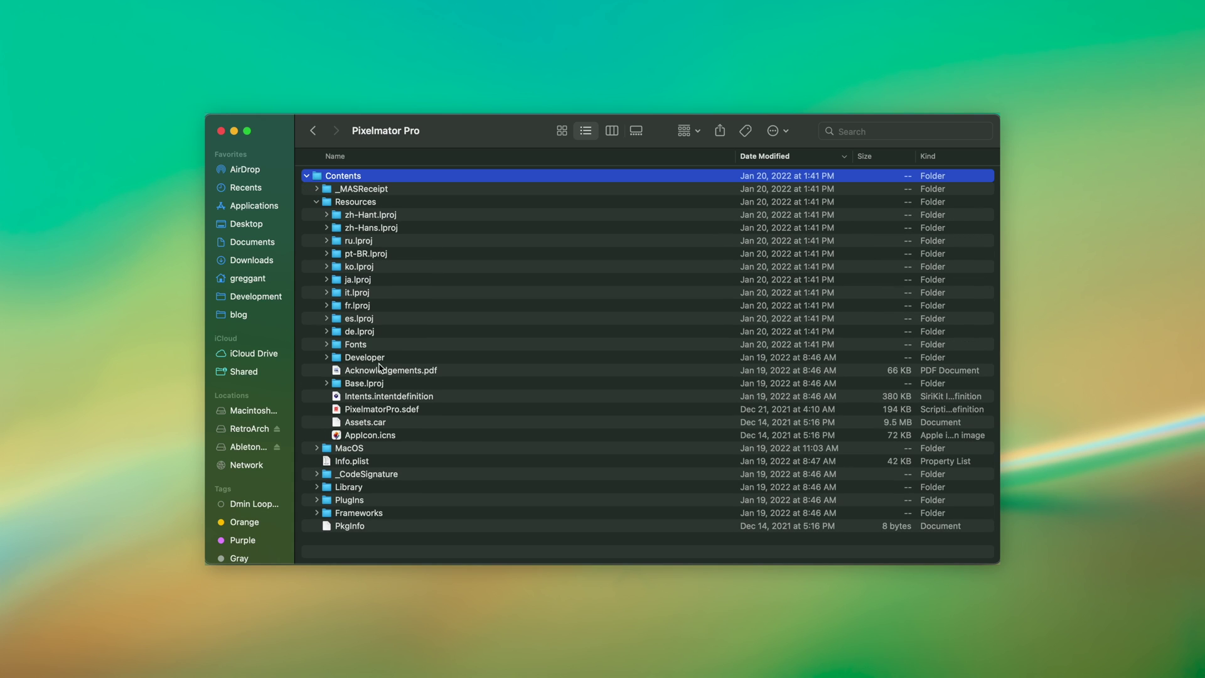
{"action": "left_click", "coordinate": [432, 423]}
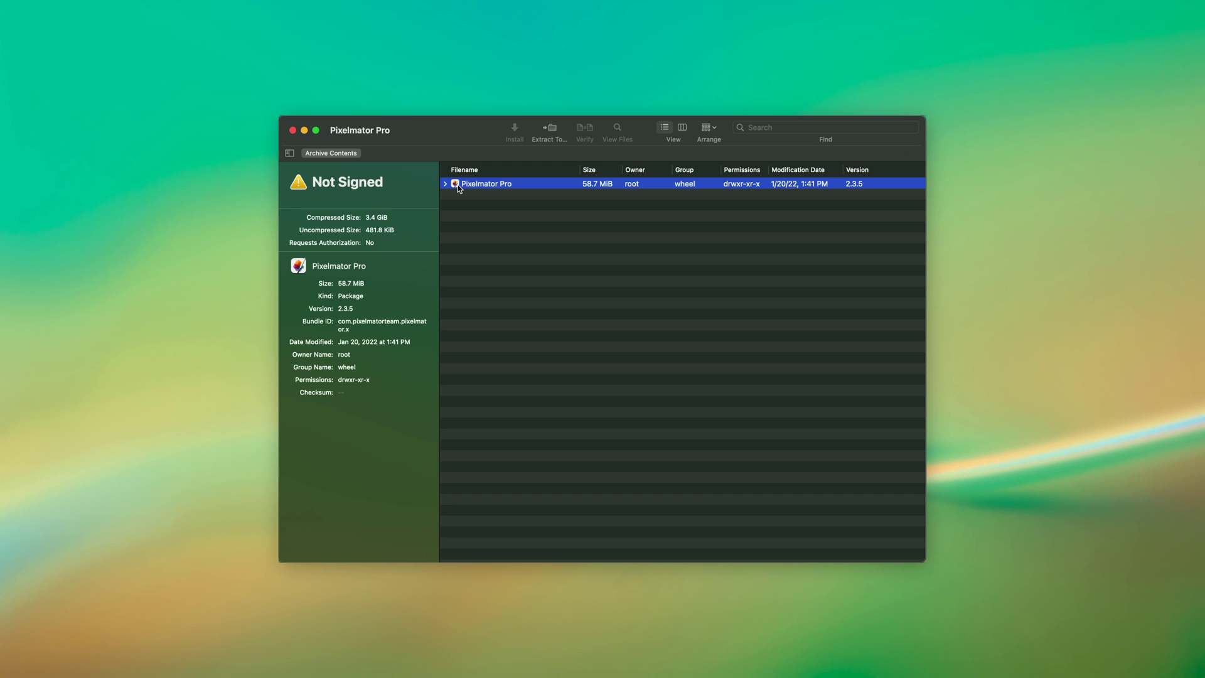
Step: Expand Pixelmator Pro > Contents > Resources down to the Assets.car Contents icon list
{"action": "left_click", "coordinate": [445, 183]}
{"action": "left_click", "coordinate": [454, 194]}
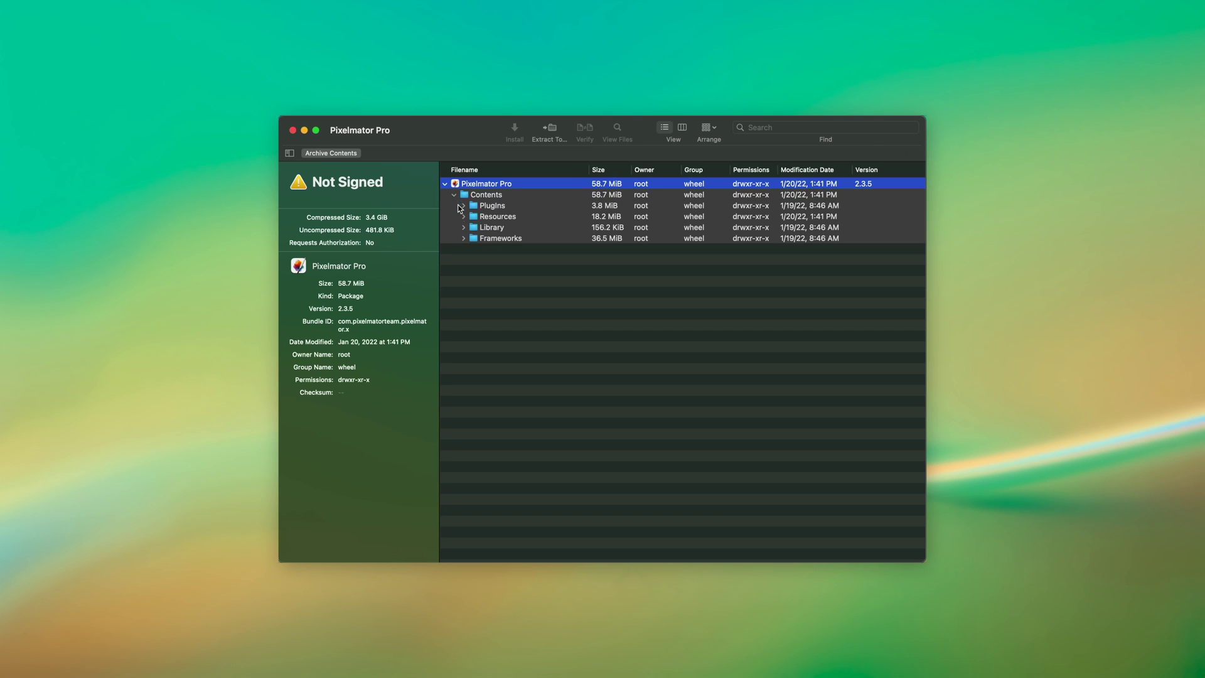
{"action": "left_click", "coordinate": [464, 217]}
{"action": "left_click", "coordinate": [523, 239]}
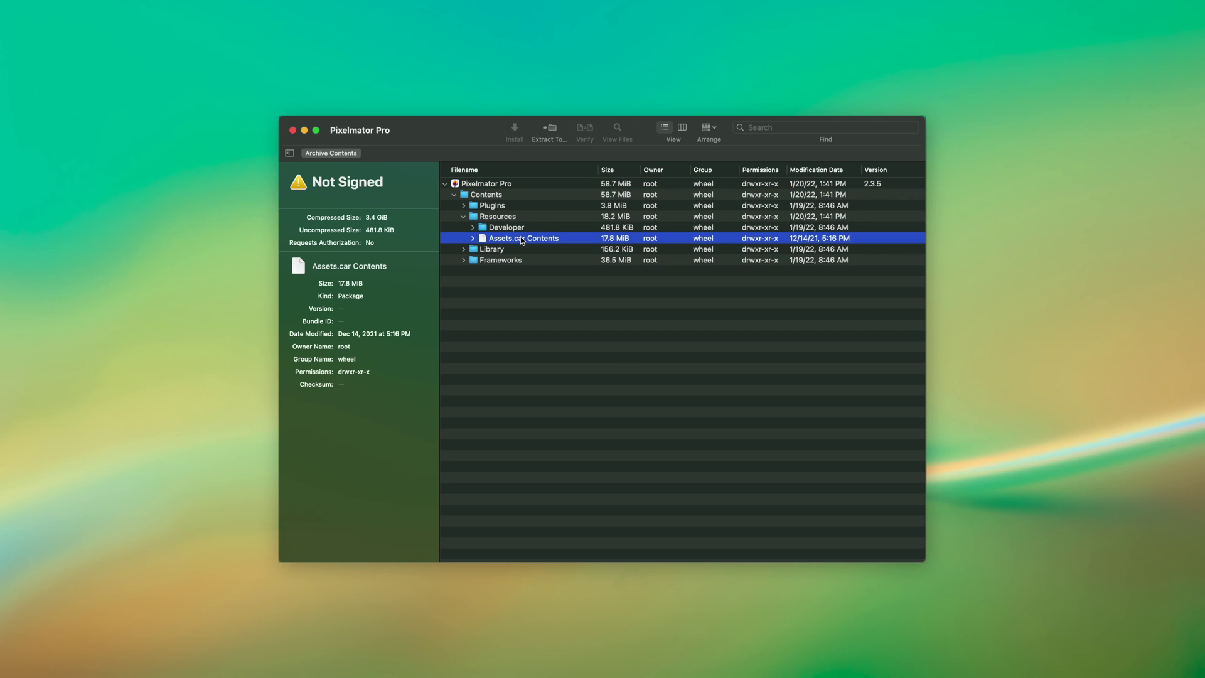
{"action": "left_click", "coordinate": [472, 239]}
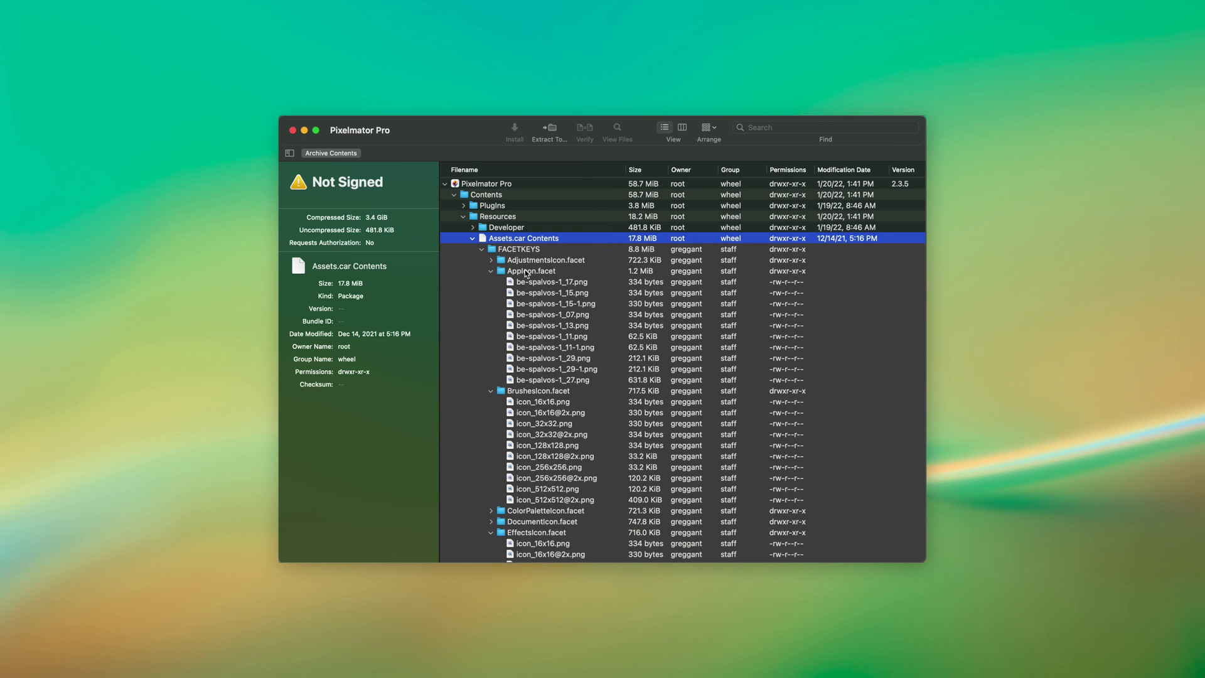
Step: Preview the be-spalvos-1_27.png icon, then close the preview with Cmd+W
{"action": "left_click", "coordinate": [537, 283]}
{"action": "left_click", "coordinate": [566, 336]}
{"action": "double_click", "coordinate": [568, 378]}
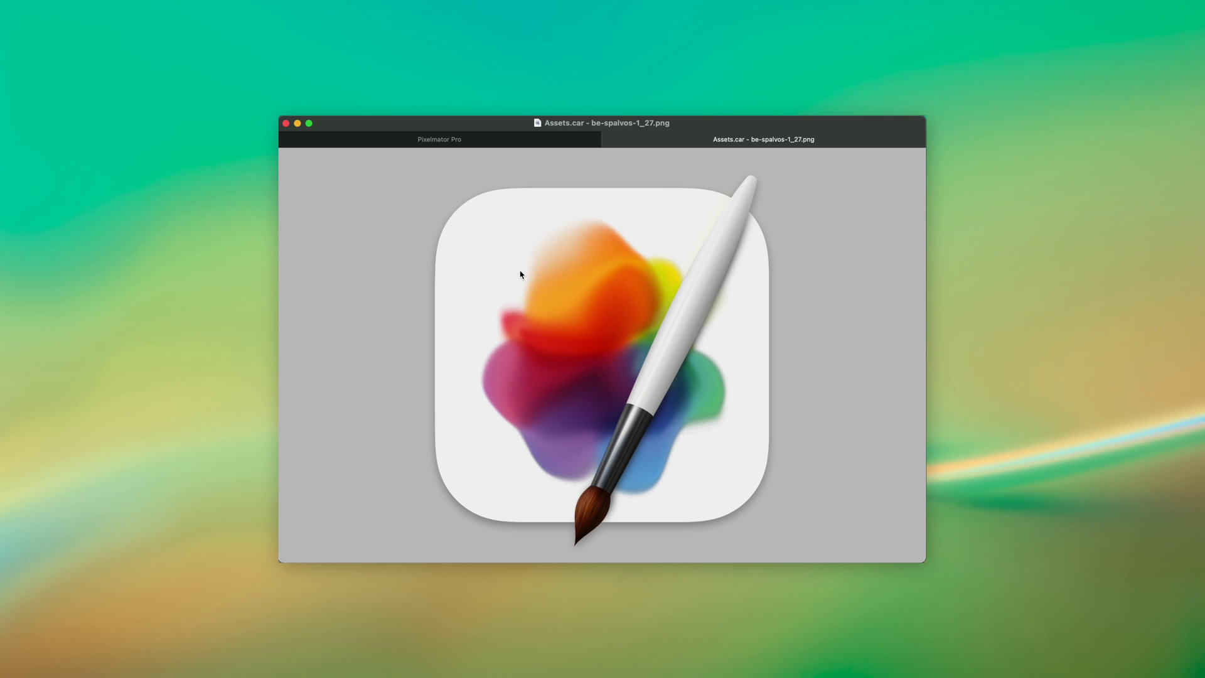
{"action": "key", "text": "super+w"}
Step: Expand the Developer folder and UITests Contents to list its test files
{"action": "left_click", "coordinate": [465, 215]}
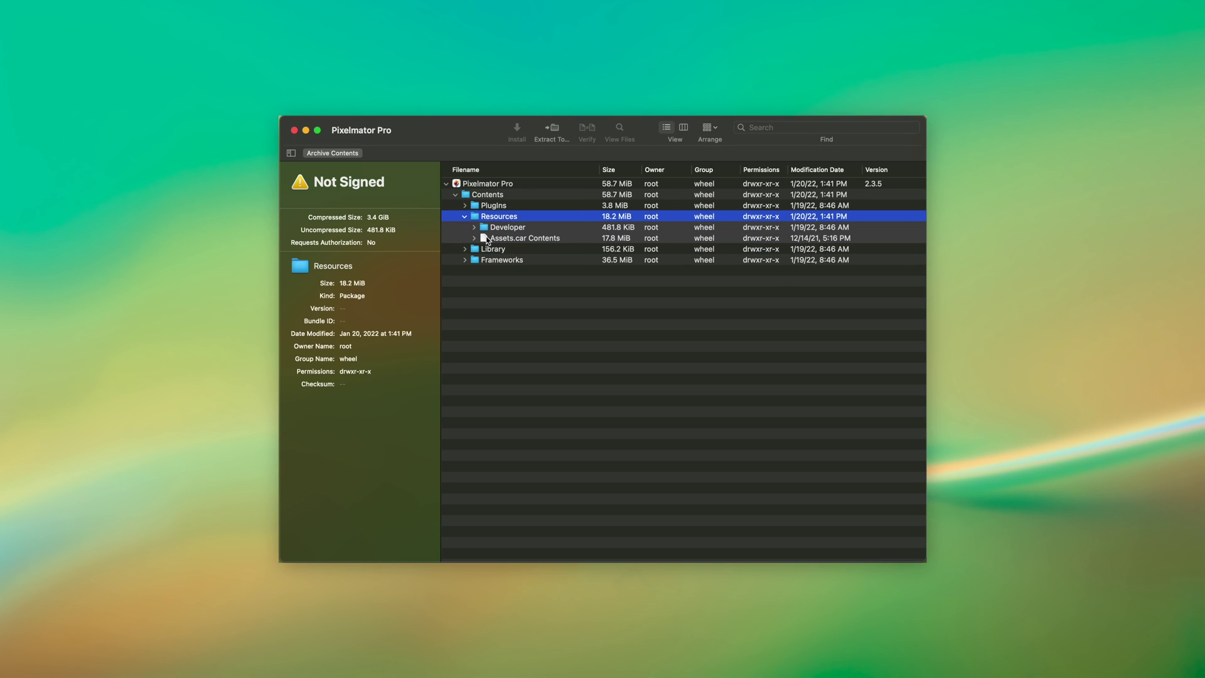
{"action": "left_click", "coordinate": [490, 238]}
{"action": "left_click", "coordinate": [474, 227]}
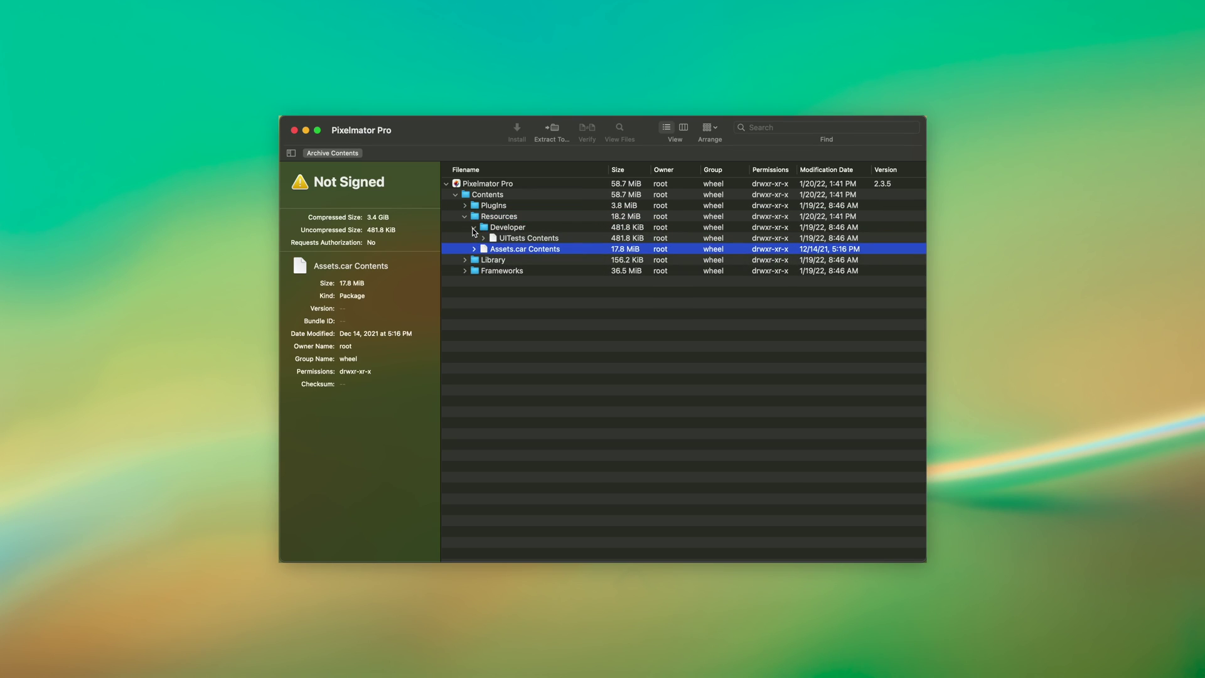
{"action": "left_click", "coordinate": [494, 238]}
{"action": "double_click", "coordinate": [496, 240]}
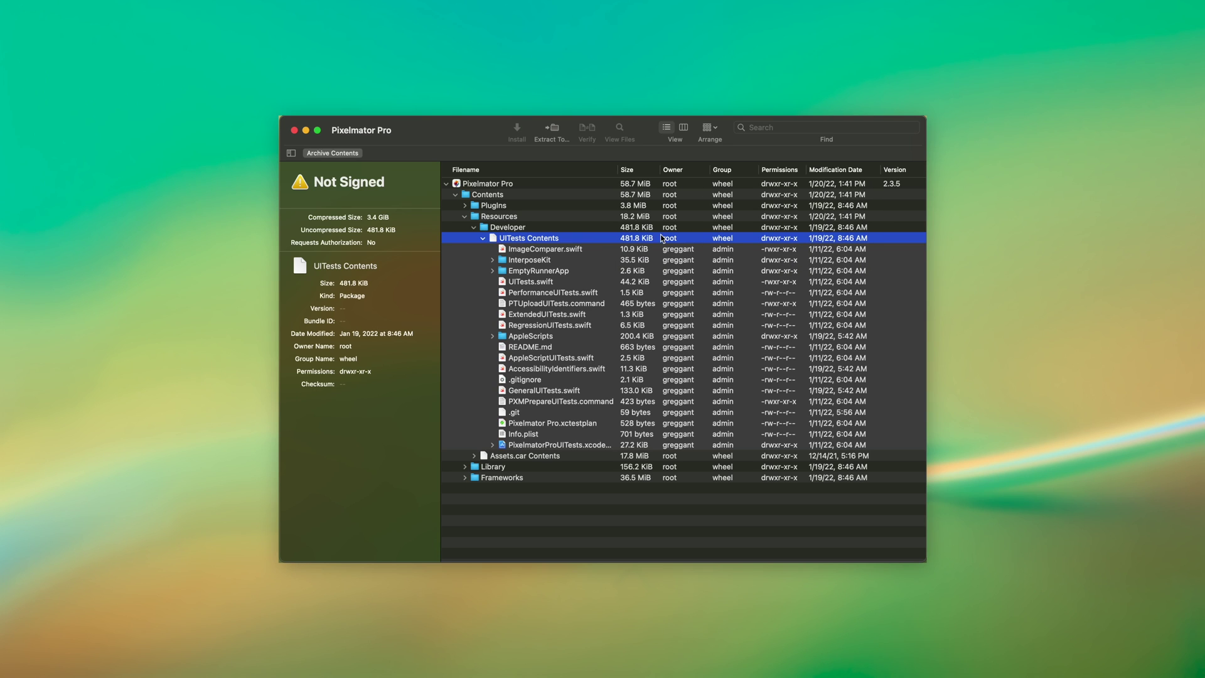
{"action": "left_click", "coordinate": [644, 218]}
Step: Extract README.md to a chosen location and check .gitignore's details
{"action": "left_click", "coordinate": [567, 348]}
{"action": "right_click", "coordinate": [567, 353]}
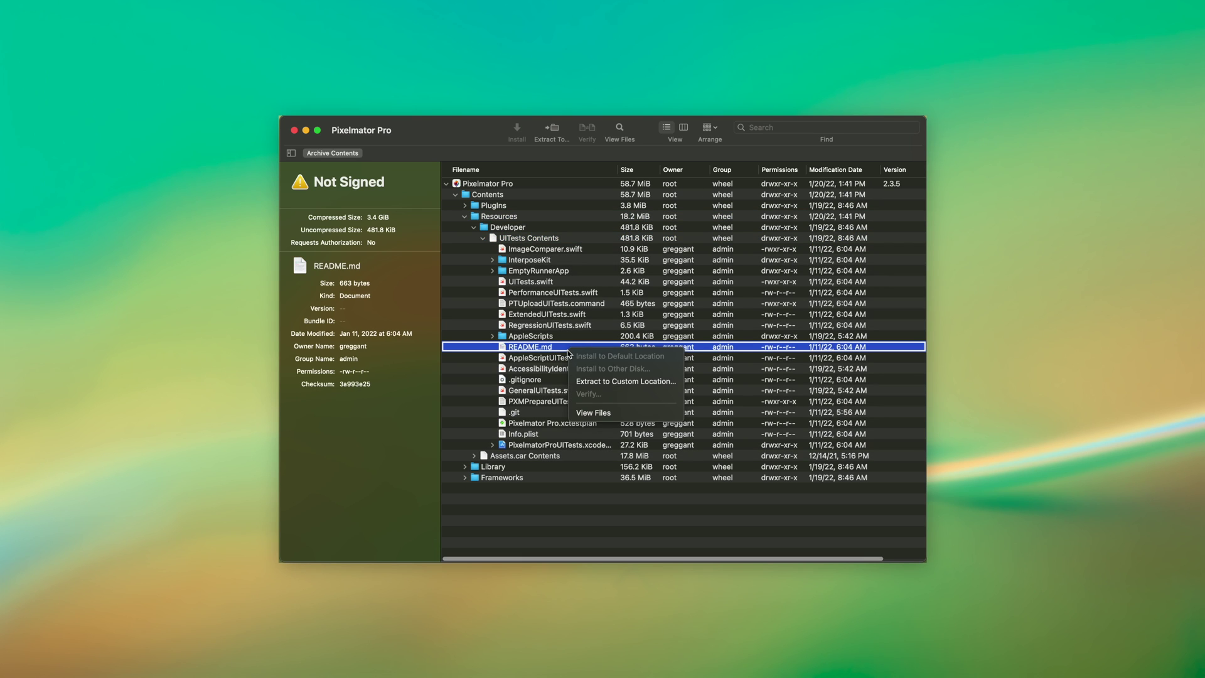
{"action": "left_click", "coordinate": [589, 382]}
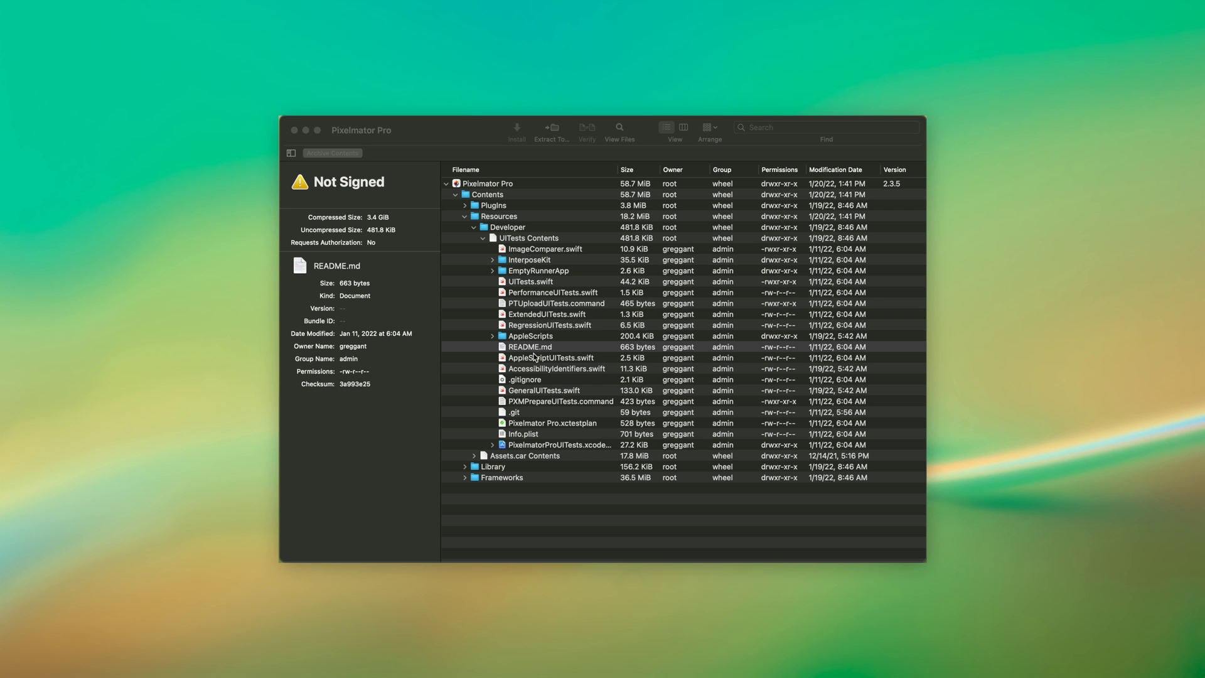
{"action": "left_click", "coordinate": [539, 375]}
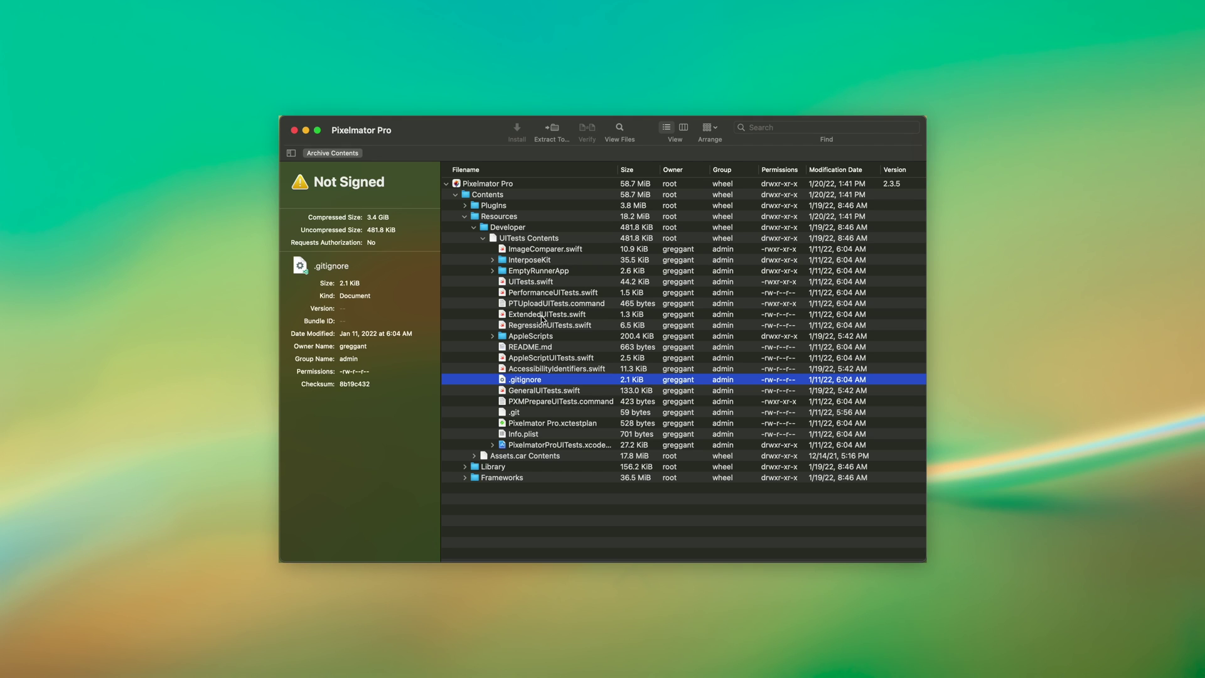
Step: Extract UITests.swift to a custom location
{"action": "right_click", "coordinate": [546, 282]}
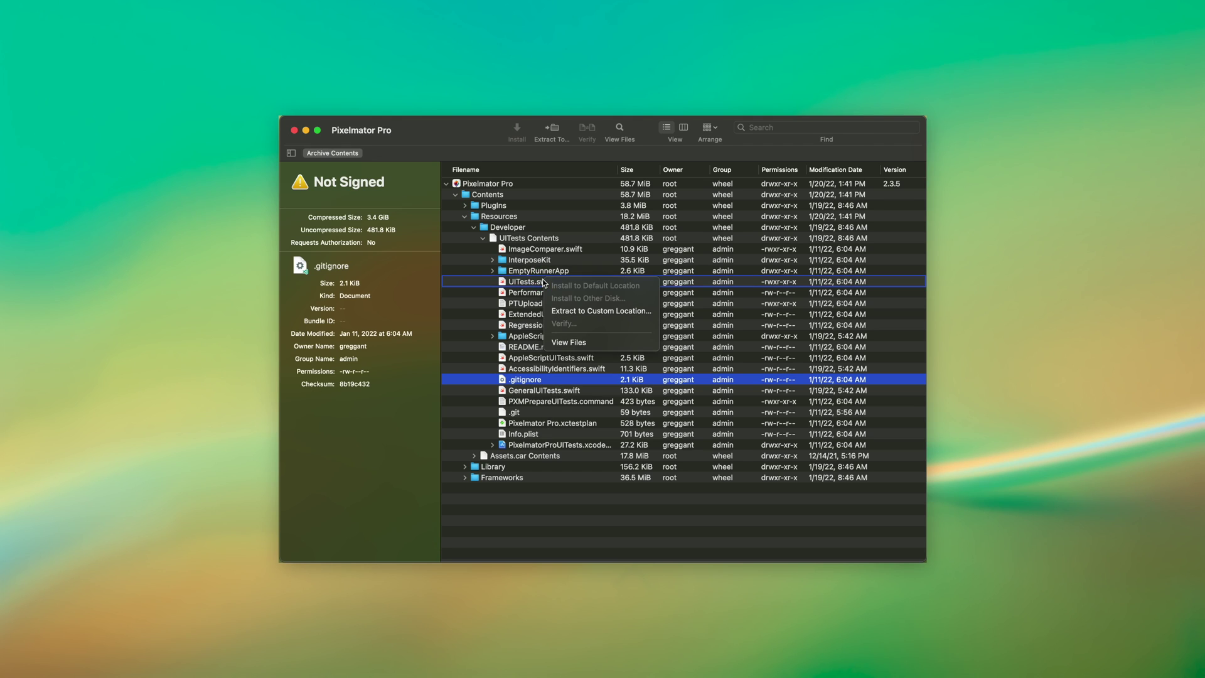
{"action": "key", "text": "Escape"}
{"action": "right_click", "coordinate": [503, 285]}
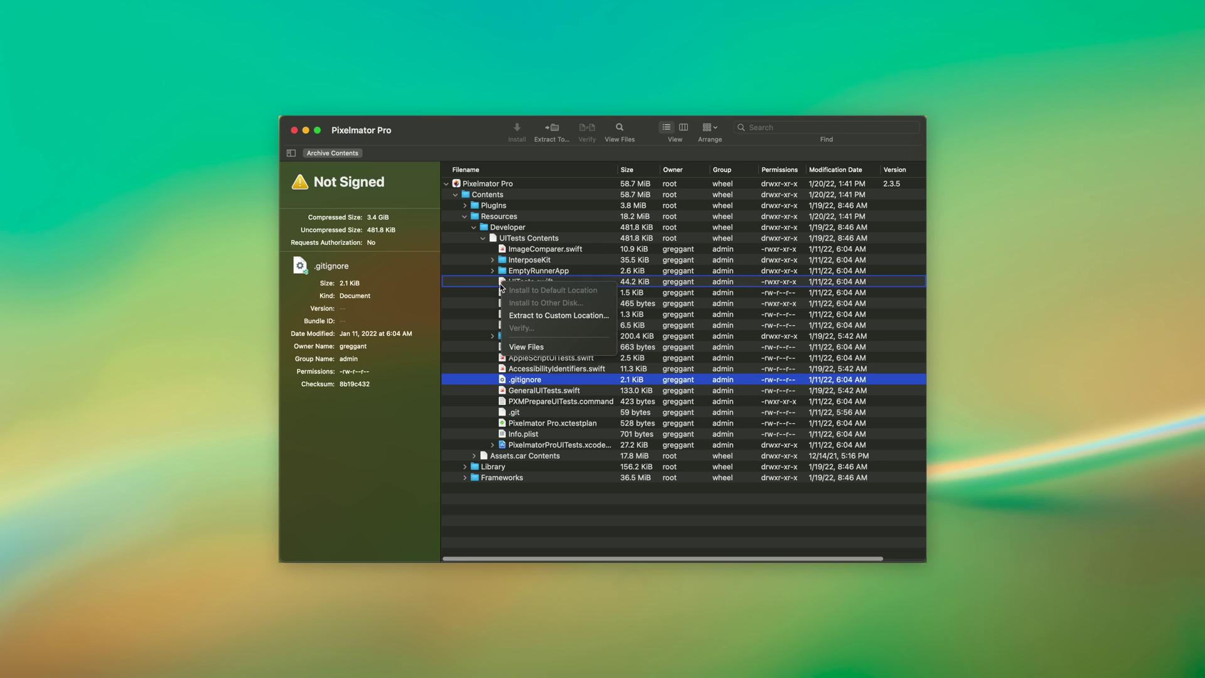
{"action": "left_click", "coordinate": [555, 315]}
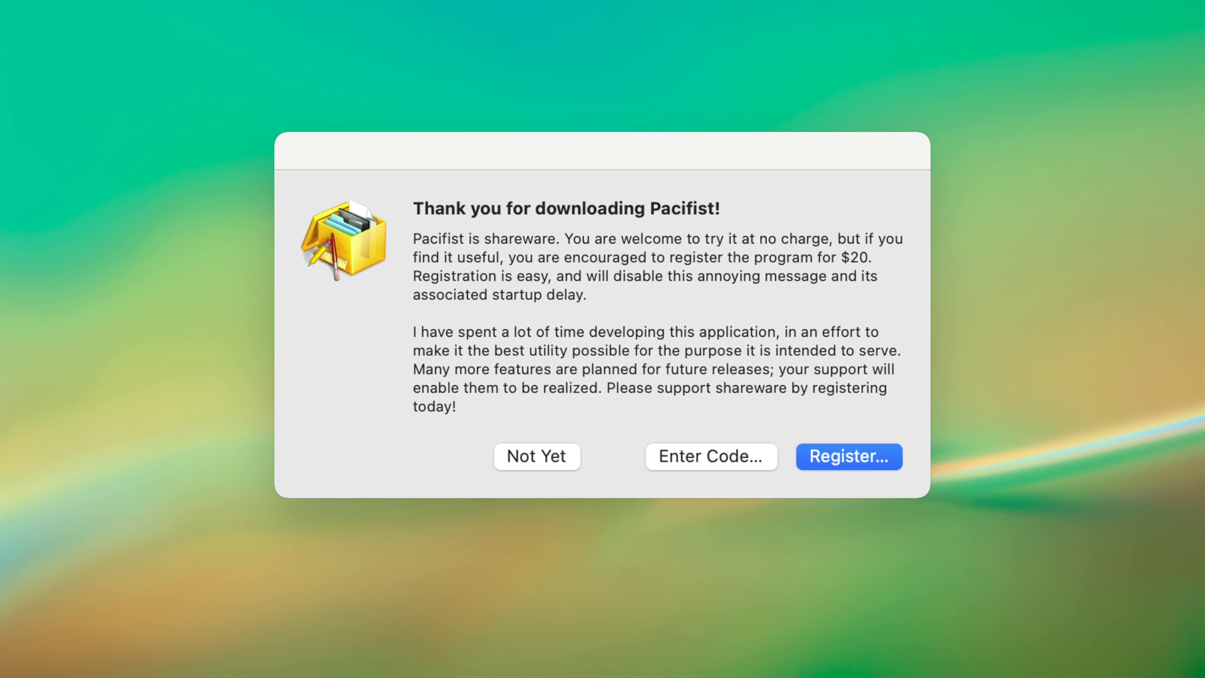